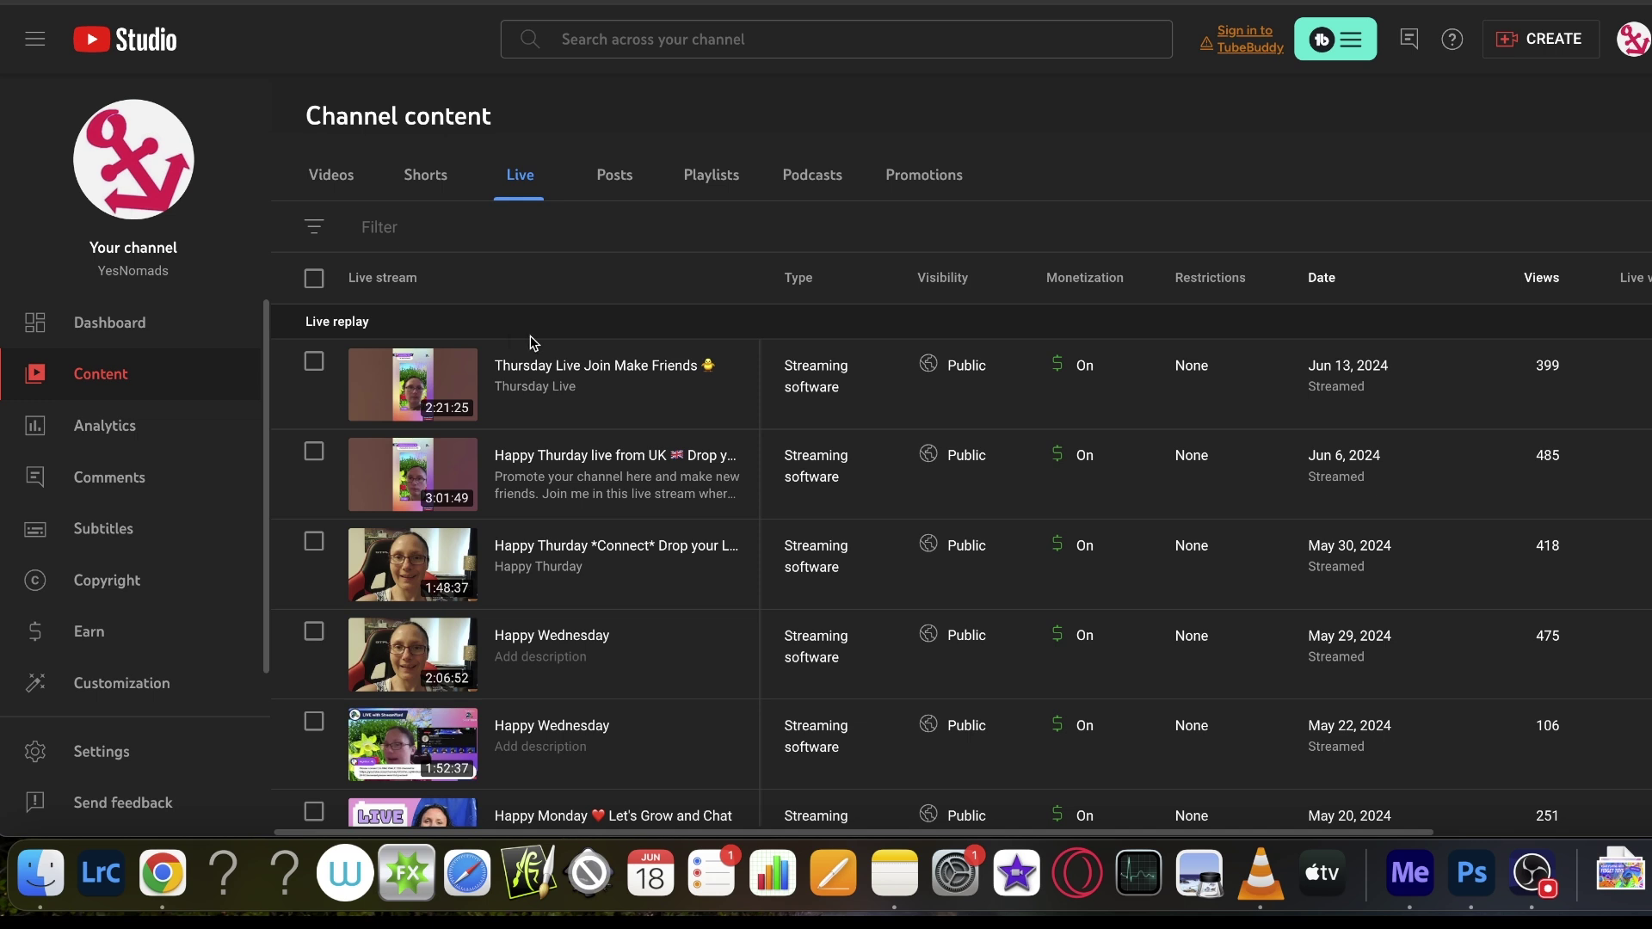
Select the June 13 'Thursday Live Join Make Friends' replay, check More actions, then deselect it.
{"action": "left_click", "coordinate": [314, 362]}
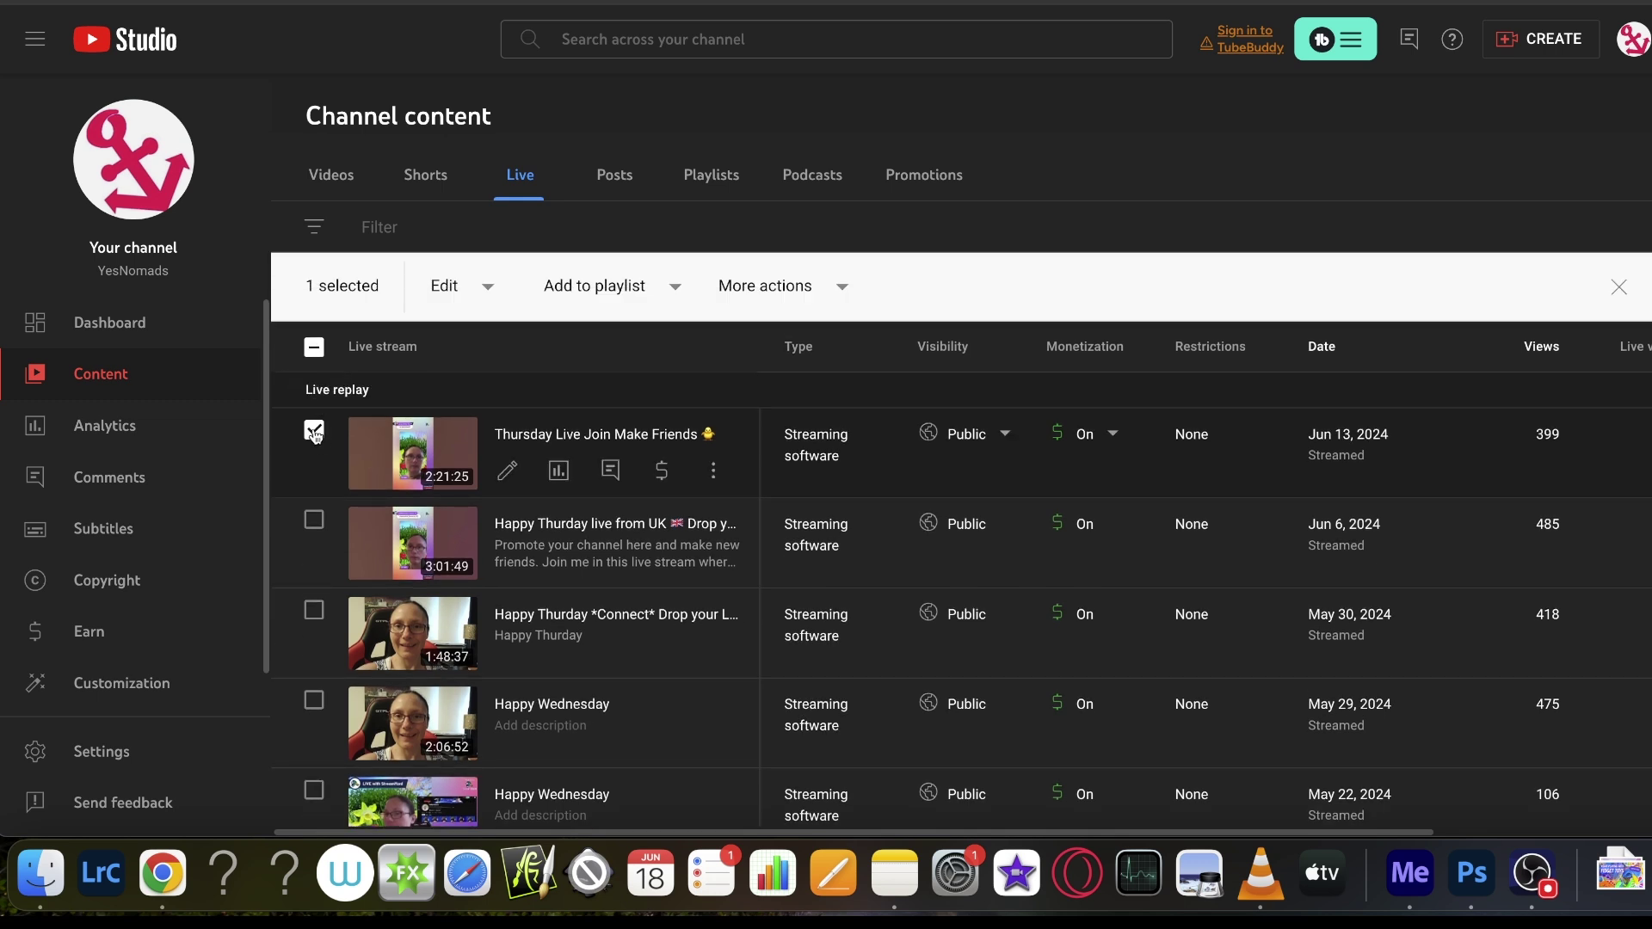
{"action": "left_click", "coordinate": [784, 289]}
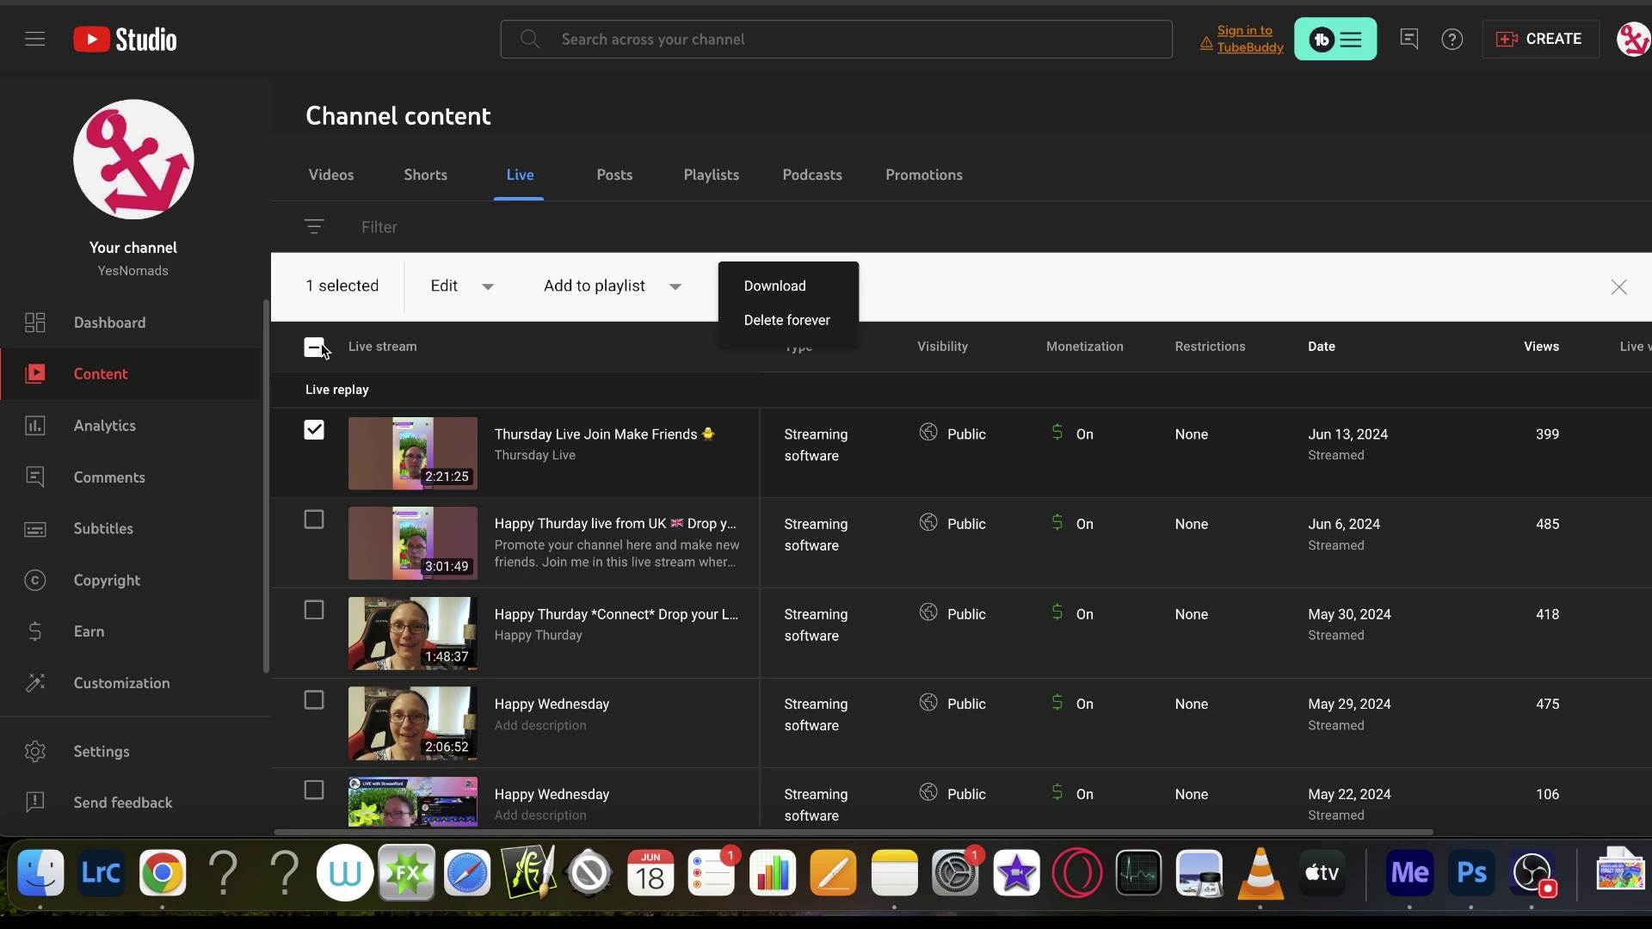
{"action": "left_click", "coordinate": [314, 433]}
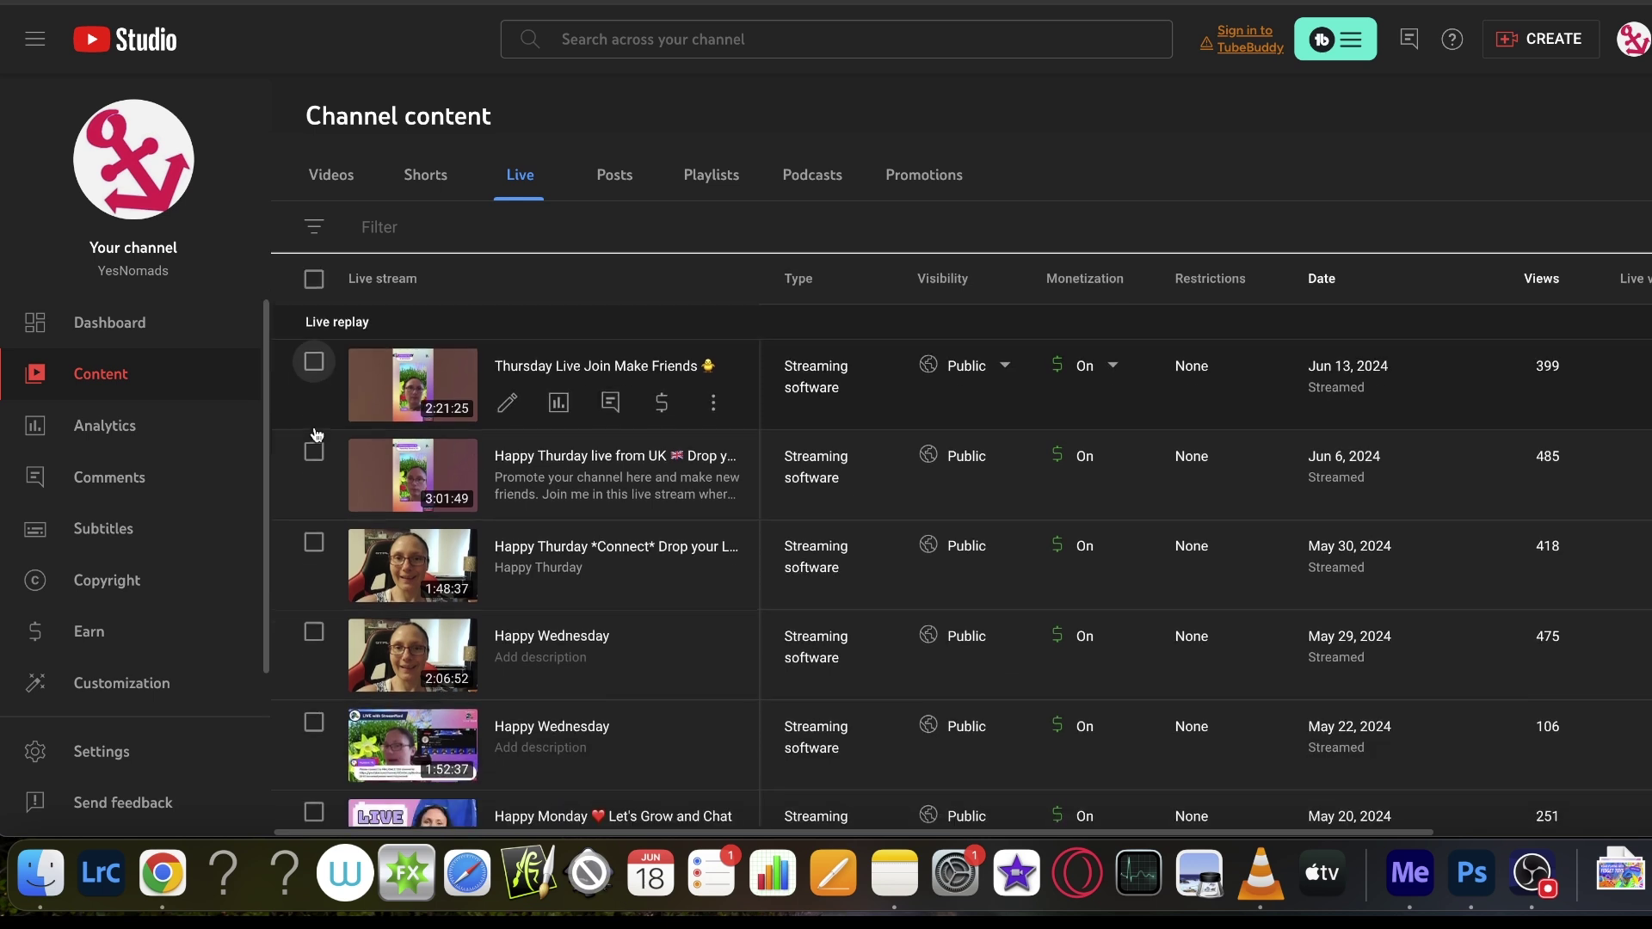
Open the Thursday Live replay in the Editor and drag the Trim & cut start handle past the opening minutes.
{"action": "left_click", "coordinate": [507, 403]}
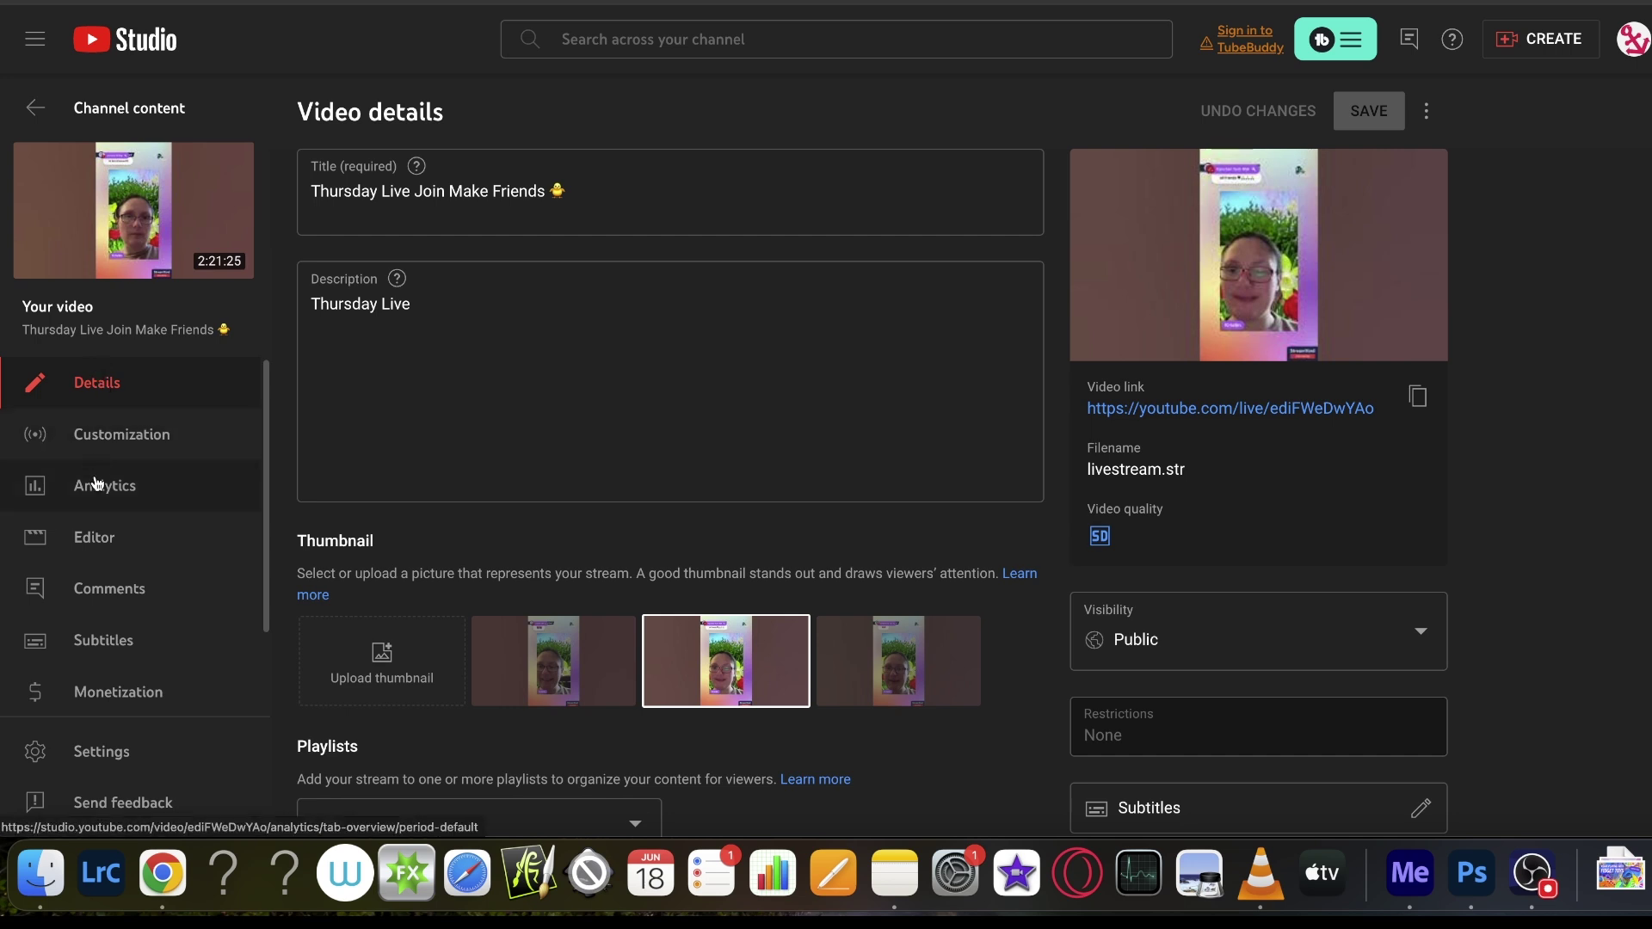
{"action": "left_click", "coordinate": [93, 539]}
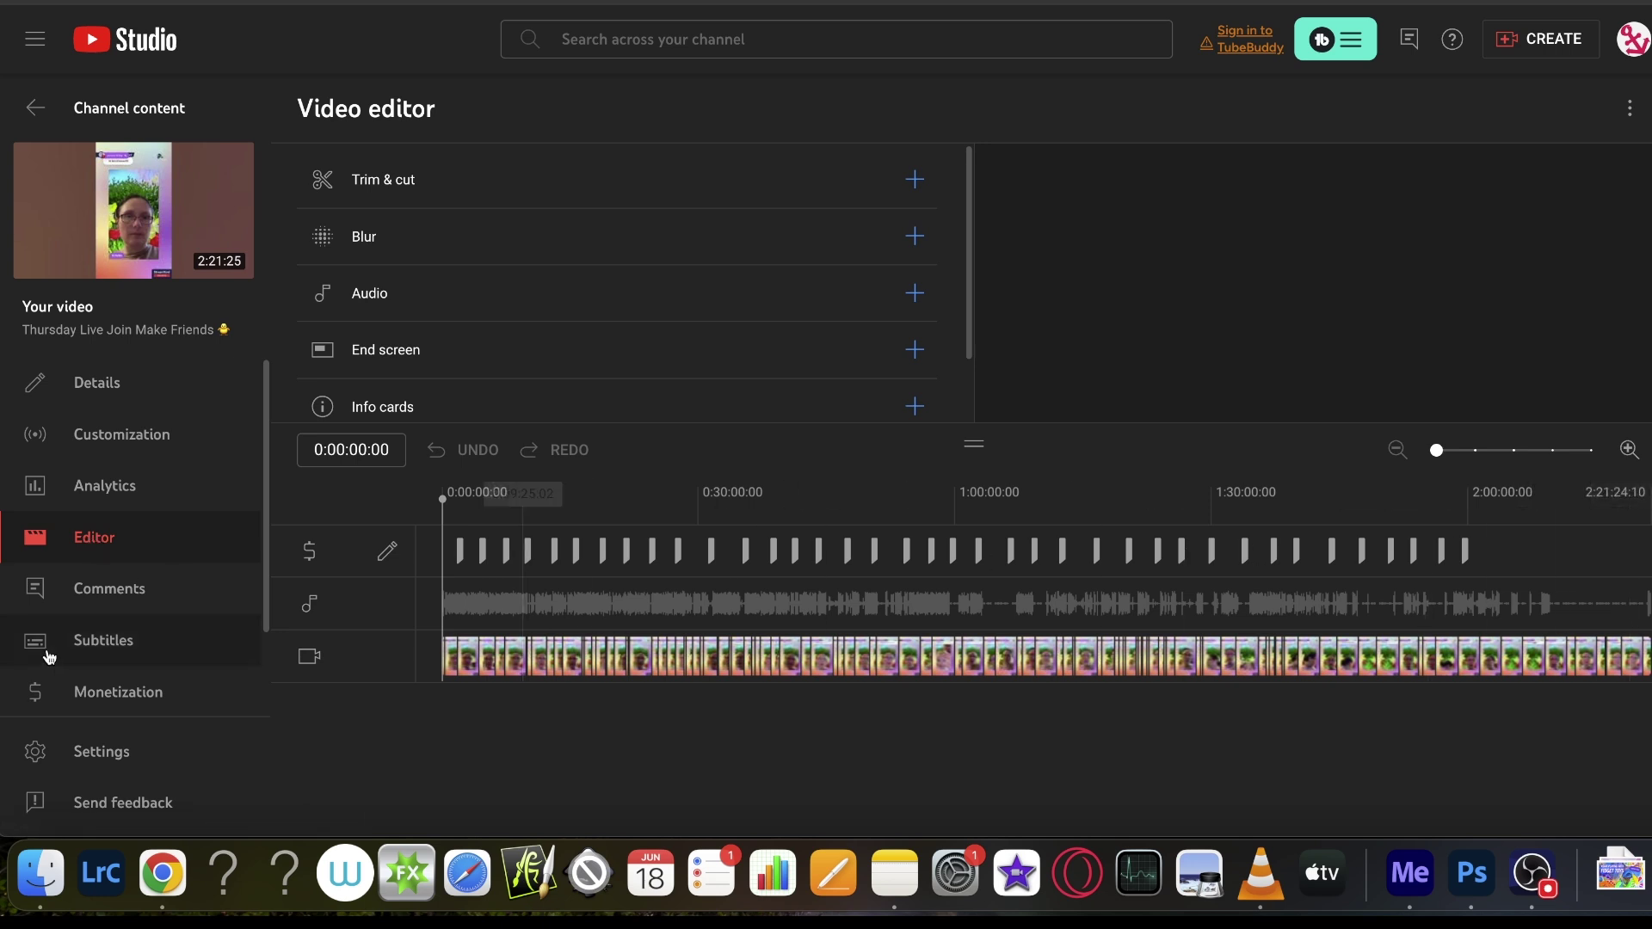
{"action": "left_click", "coordinate": [489, 187]}
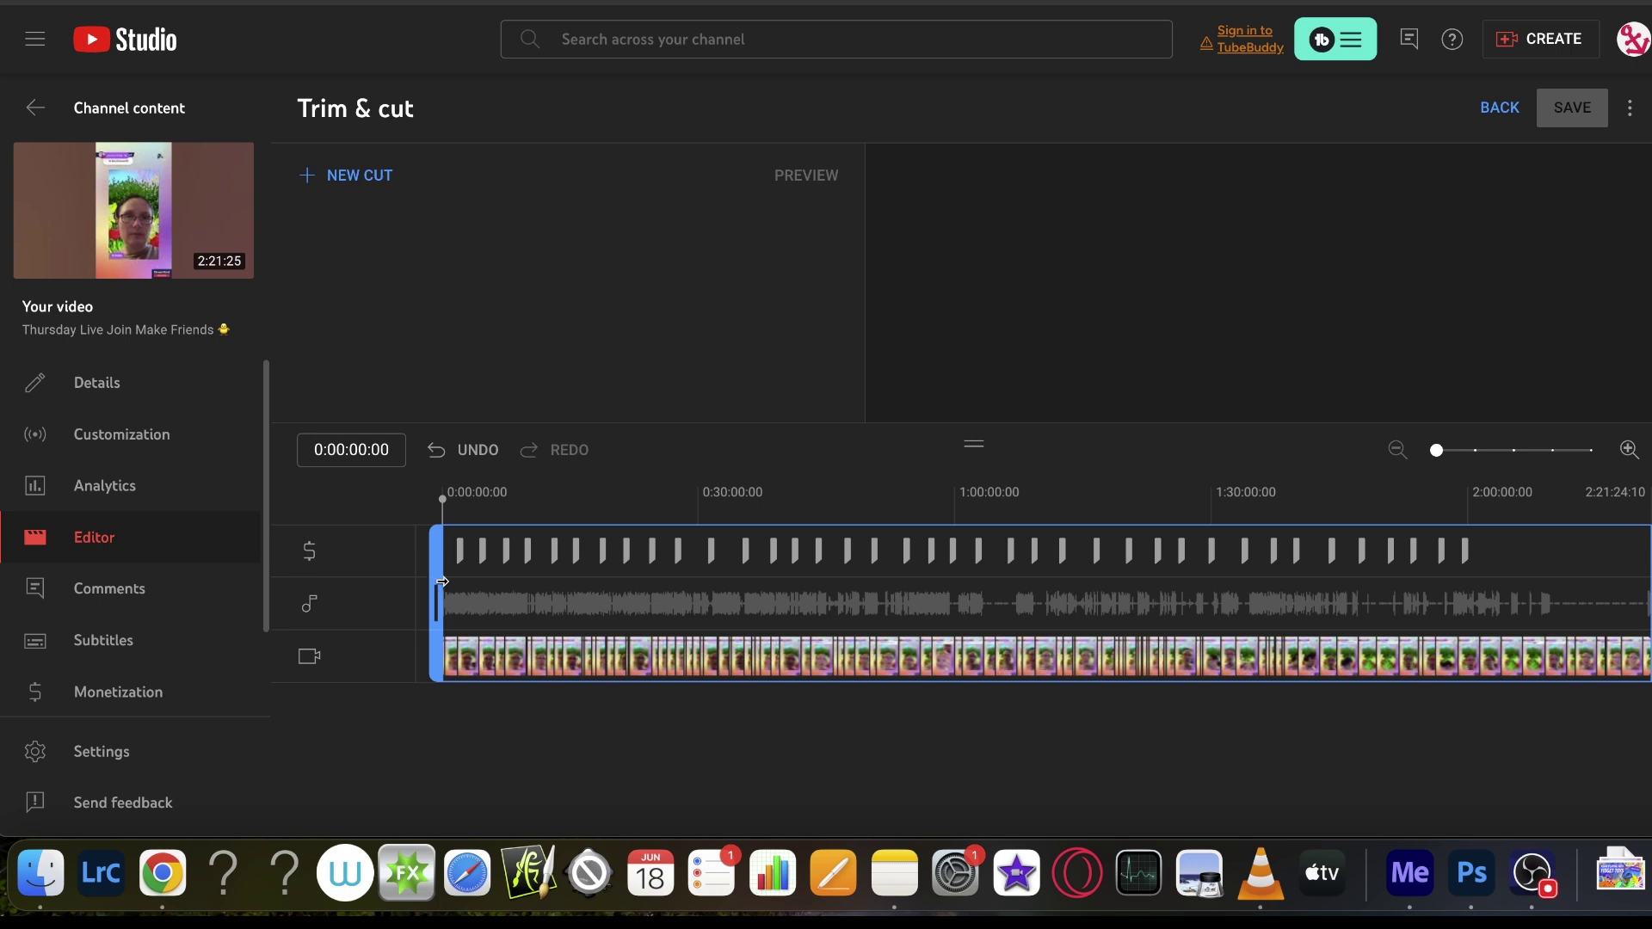
{"action": "left_click_drag", "start_coordinate": [439, 579], "coordinate": [471, 572]}
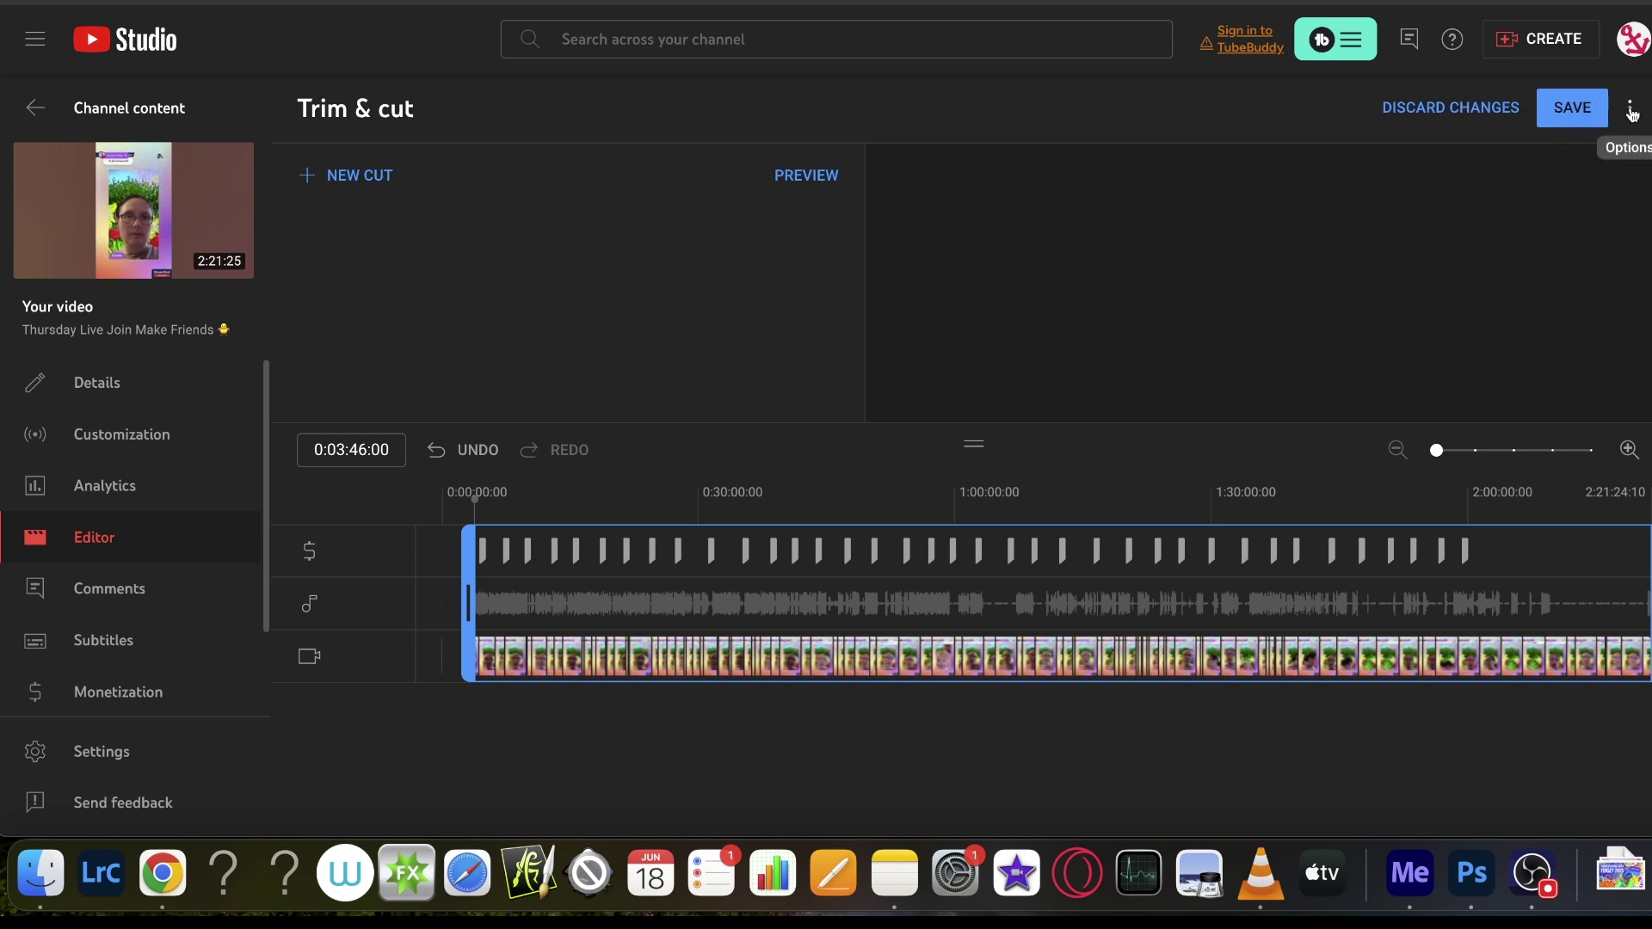
Save the trim as a new Private video via Options > Save as new.
{"action": "left_click", "coordinate": [1631, 114]}
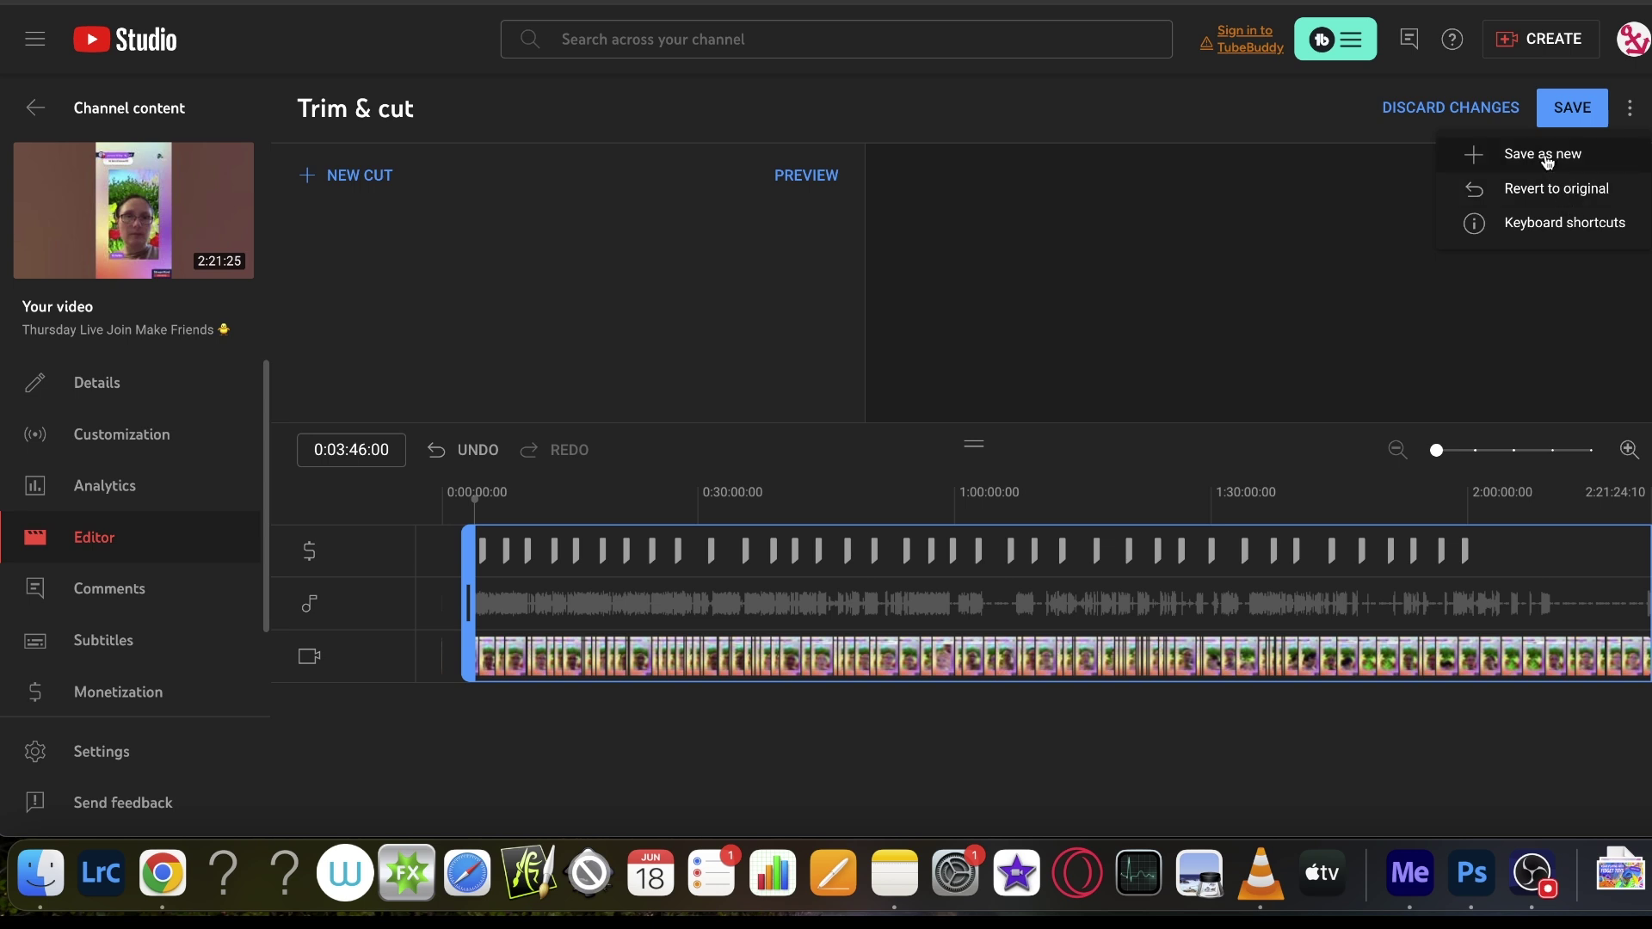
{"action": "left_click", "coordinate": [1546, 158]}
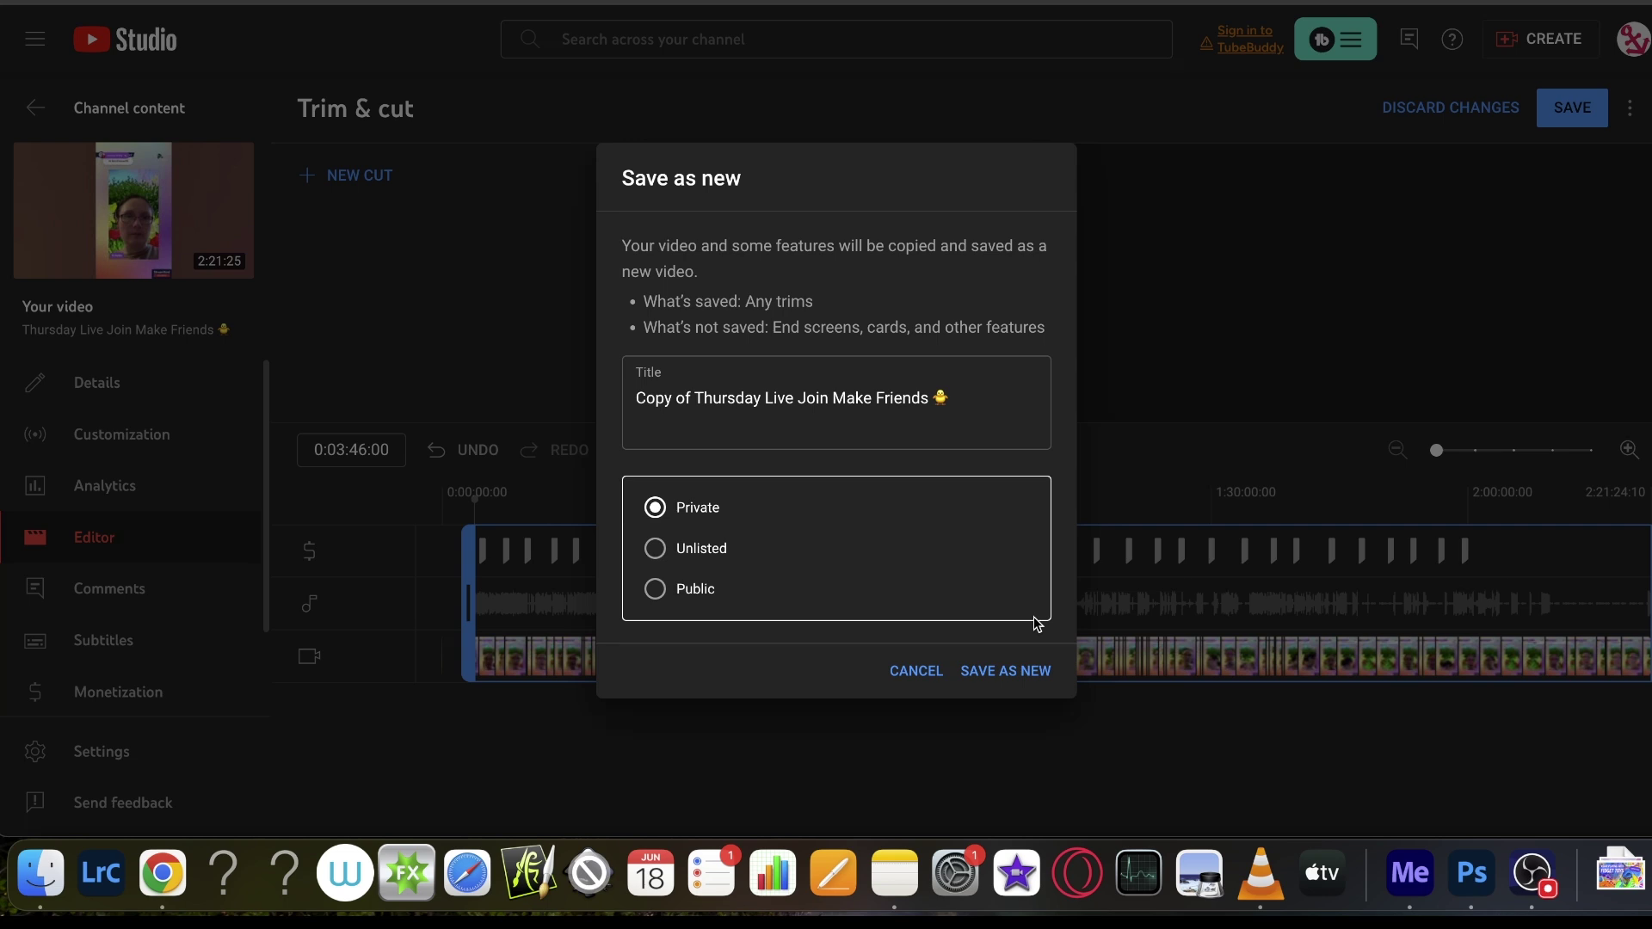
{"action": "left_click", "coordinate": [993, 672]}
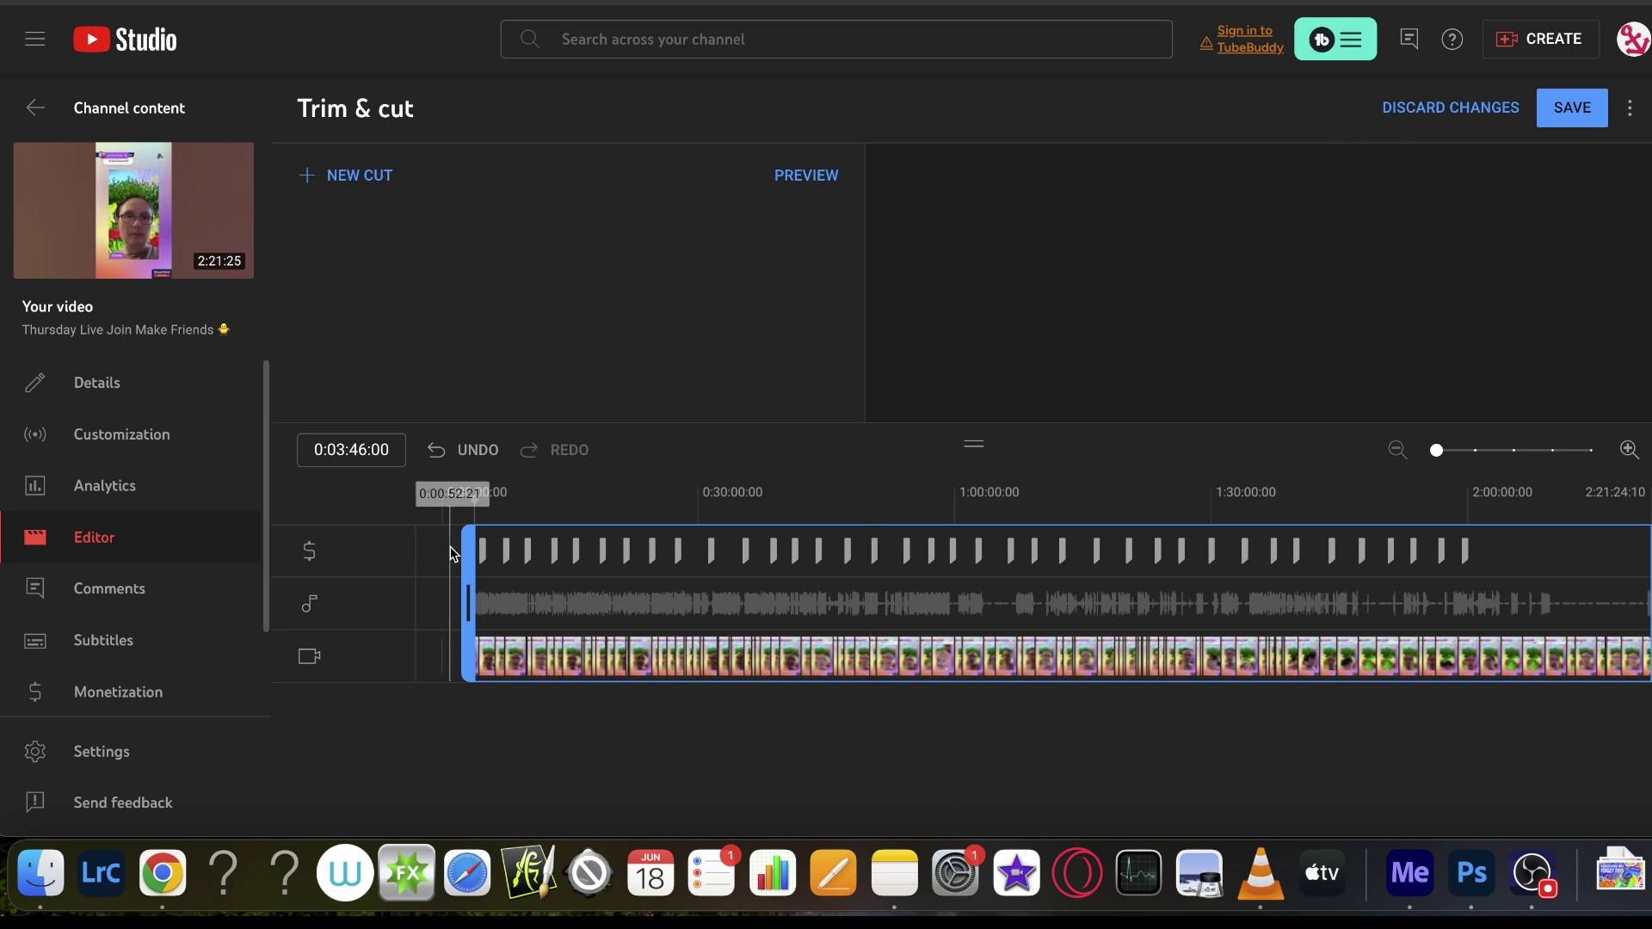
Discard the trim on the original replay and go back to Channel content.
{"action": "left_click", "coordinate": [1436, 113]}
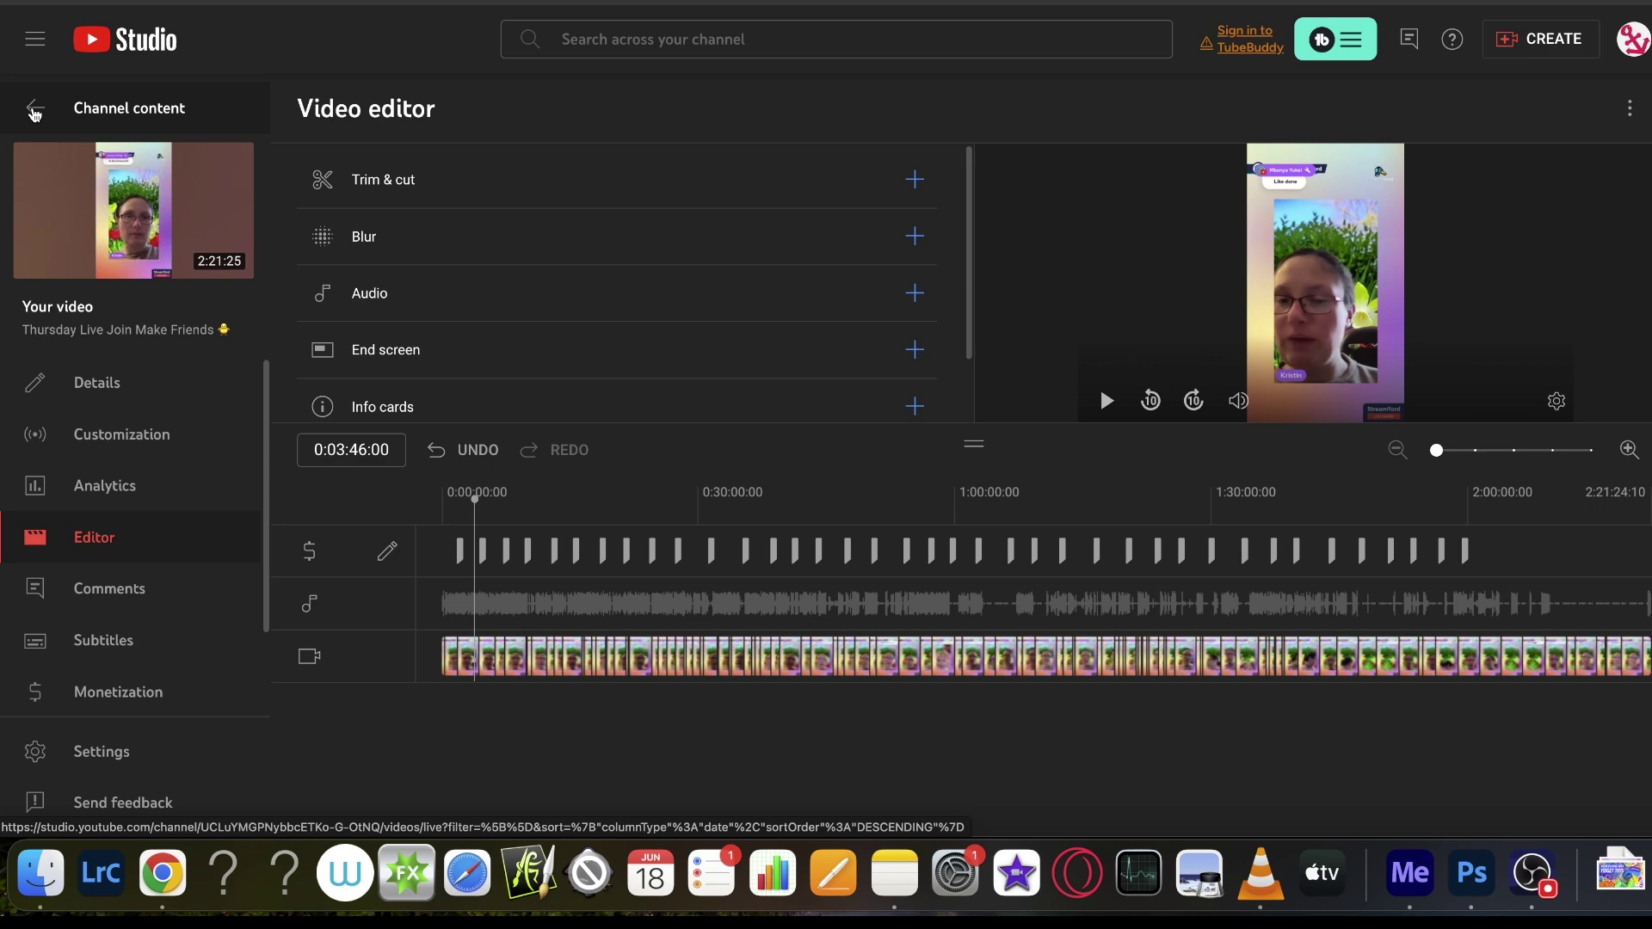
{"action": "left_click", "coordinate": [33, 111]}
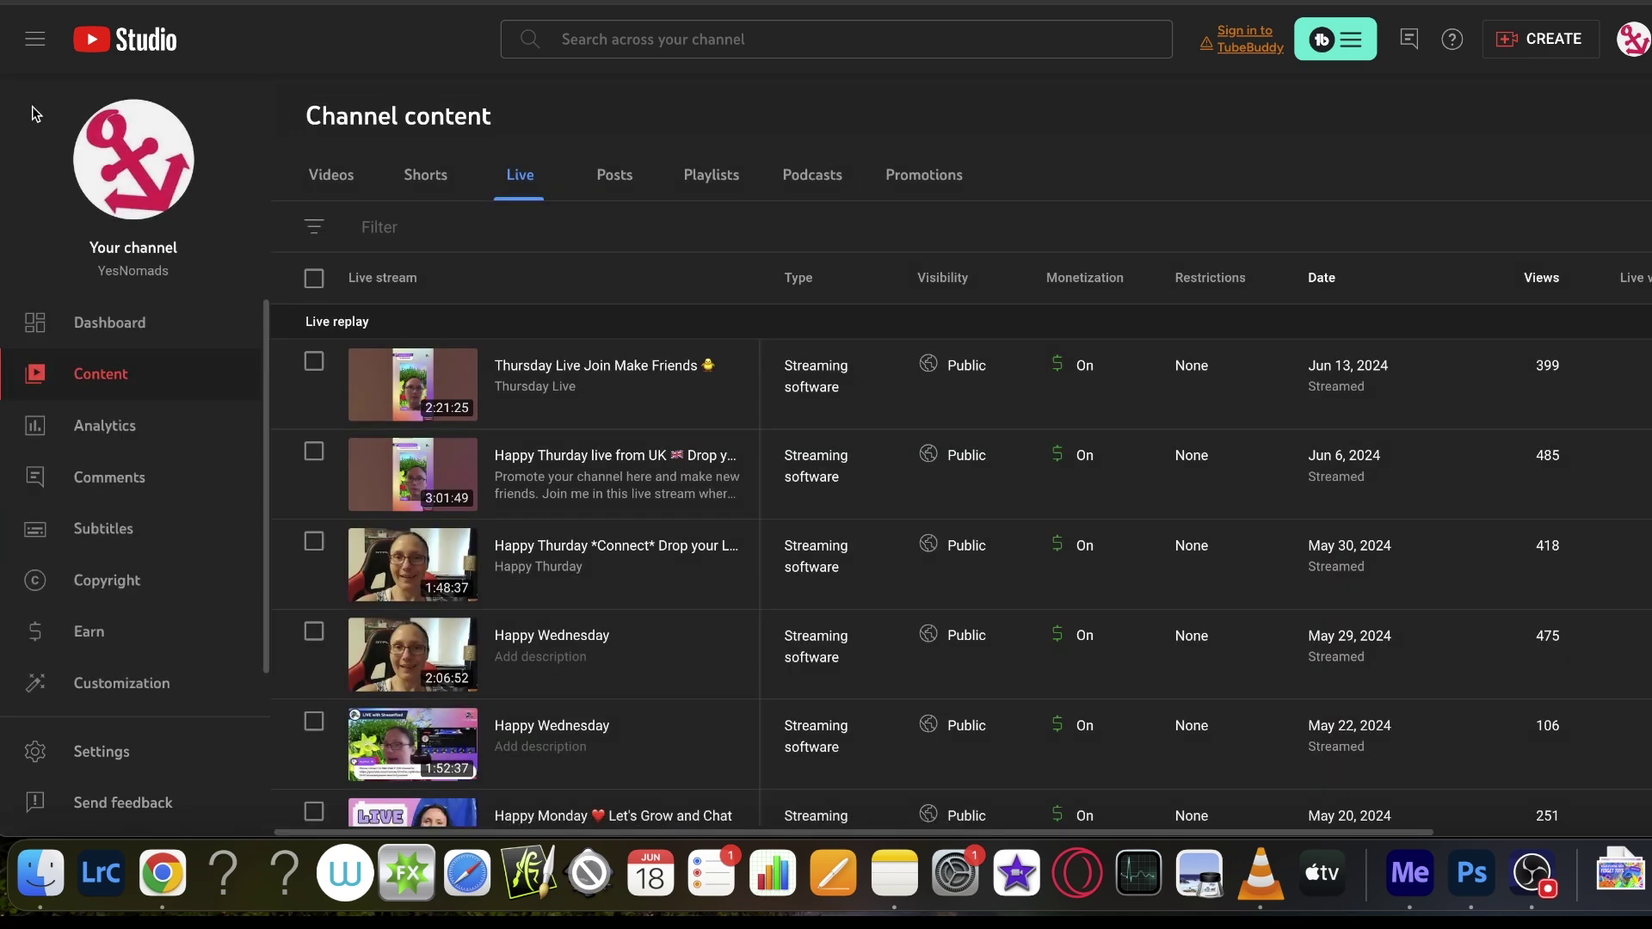
Switch the Channel content list to the Videos tab.
{"action": "left_click", "coordinate": [334, 185]}
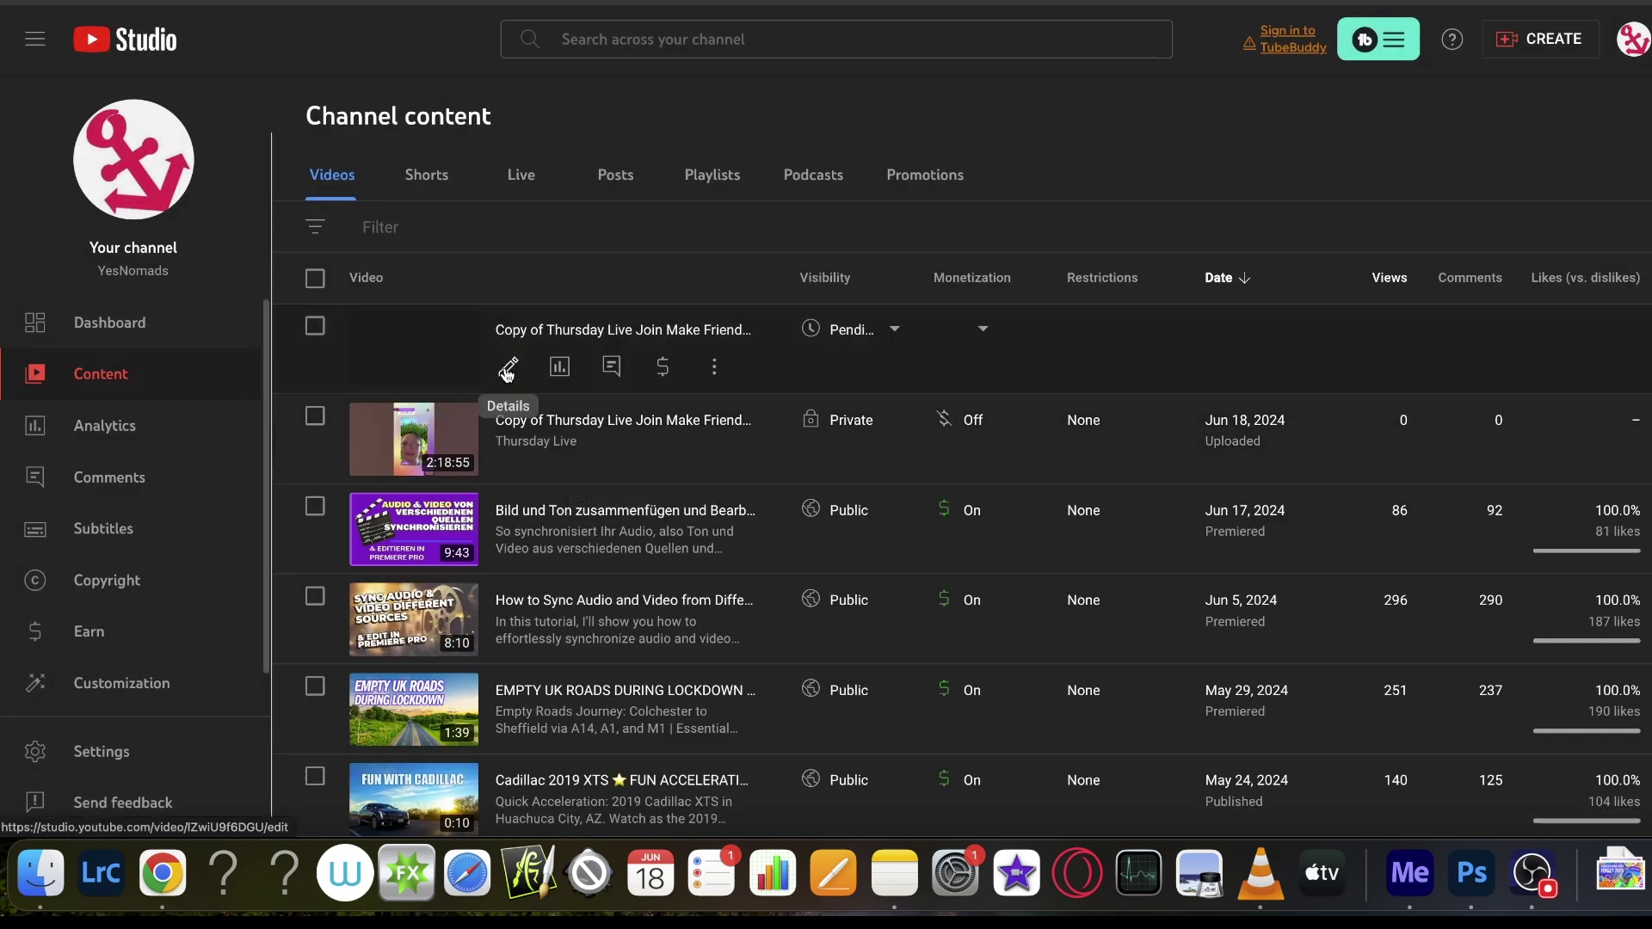
{"action": "mouse_move", "coordinate": [619, 438]}
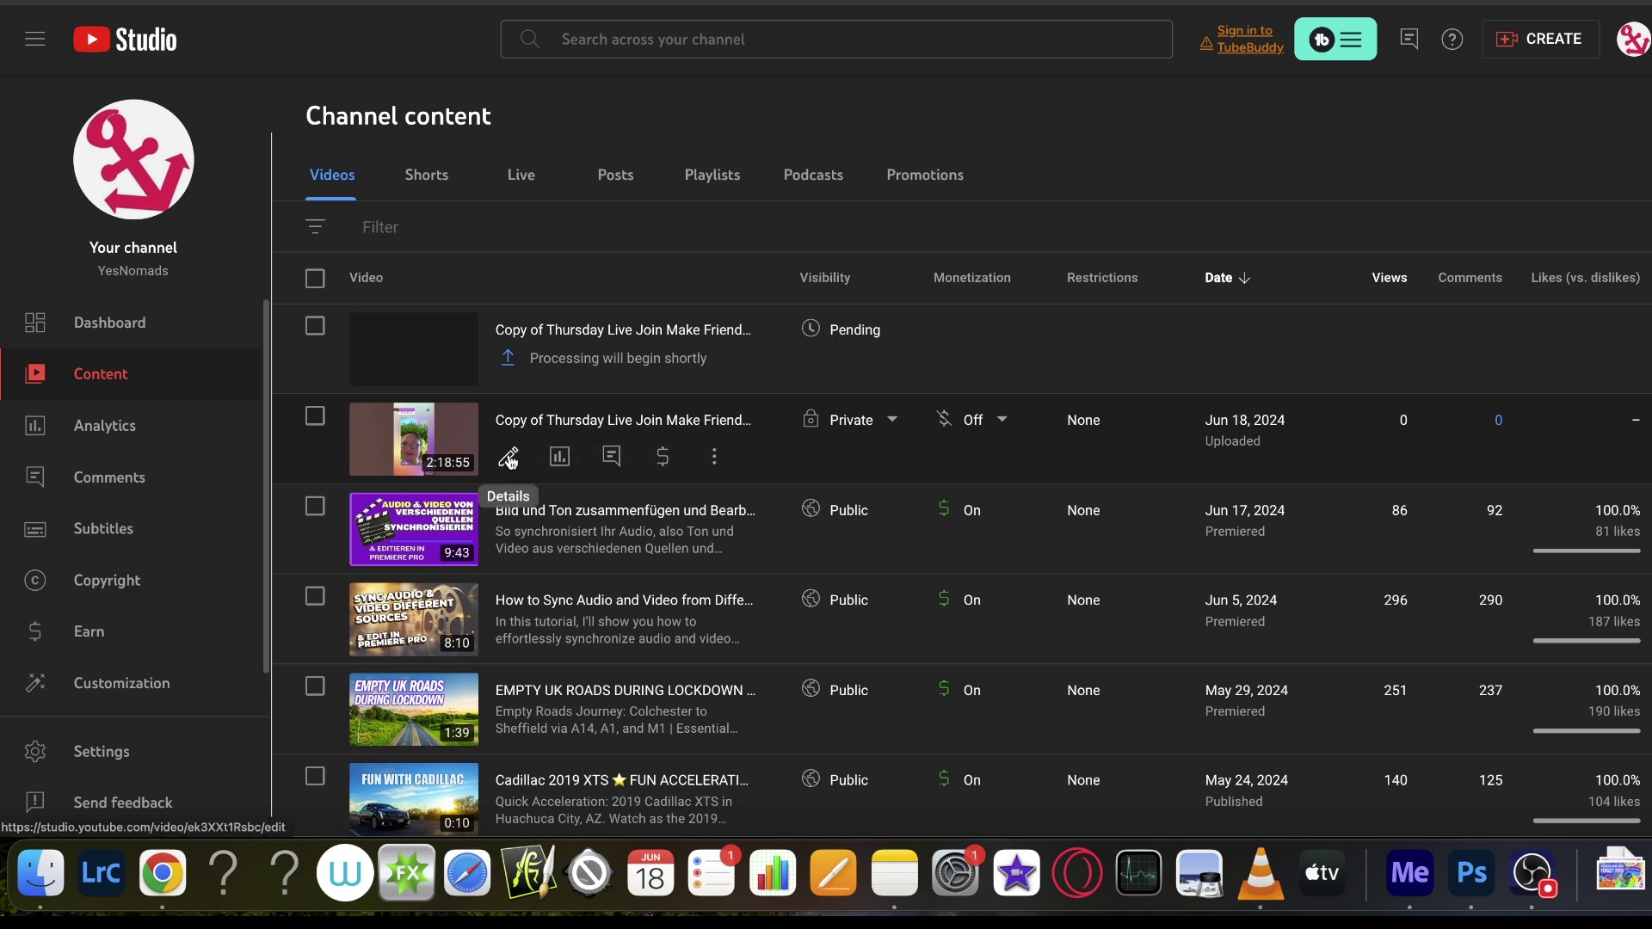
{"action": "left_click", "coordinate": [509, 457]}
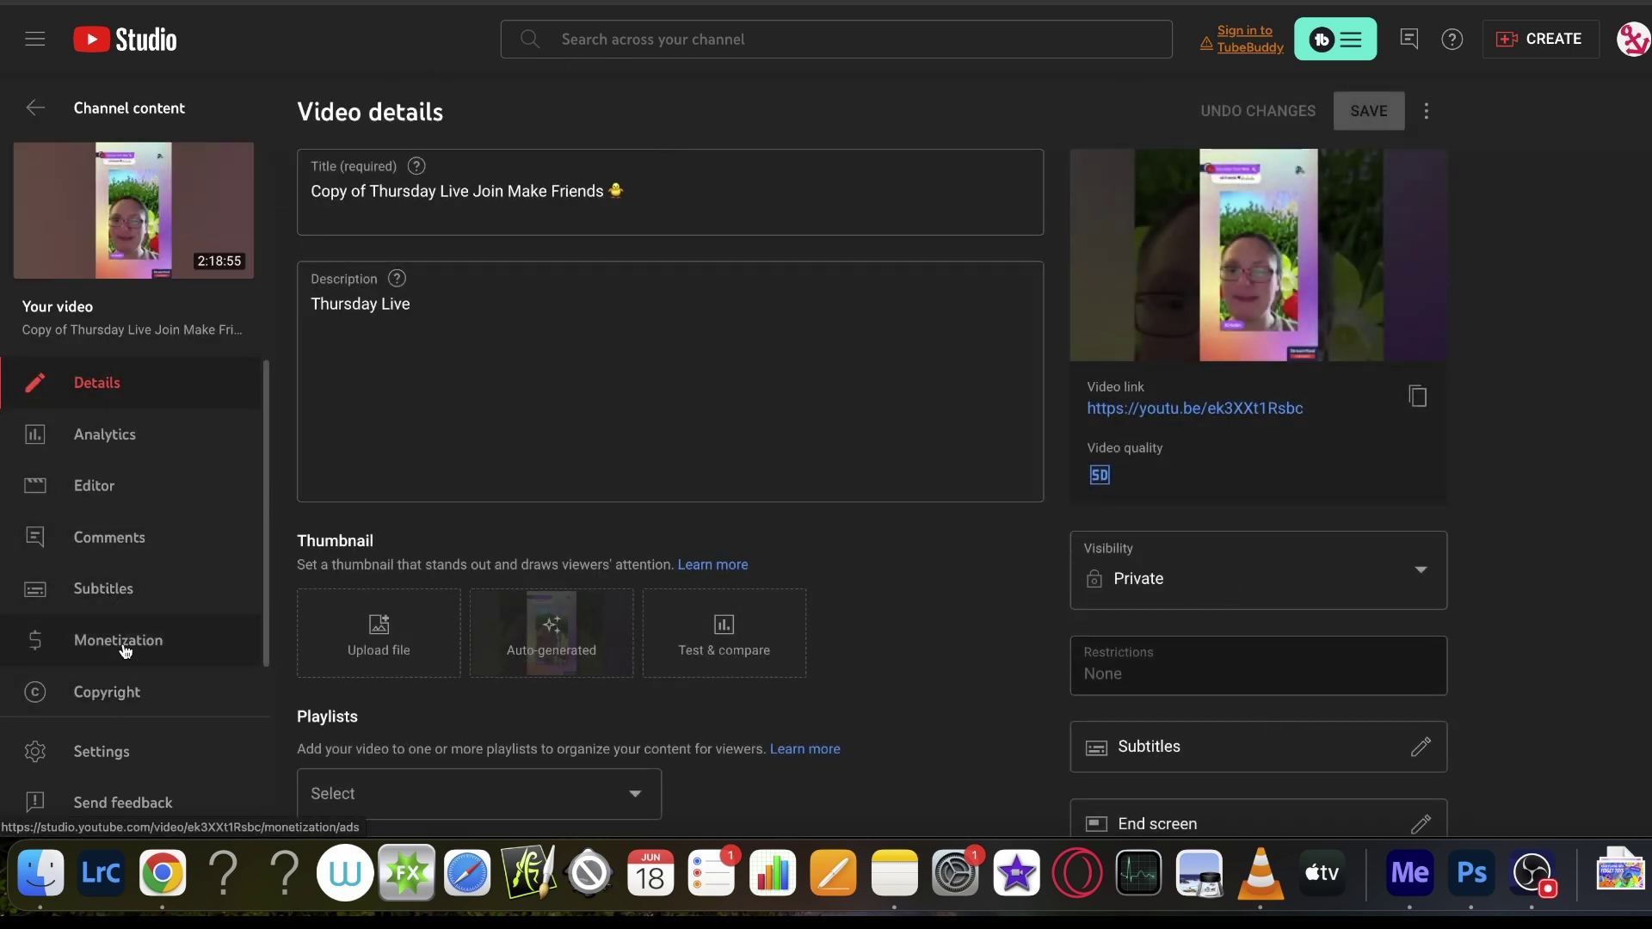
{"action": "scroll", "coordinate": [685, 517], "scroll_direction": "down", "scroll_amount": 3}
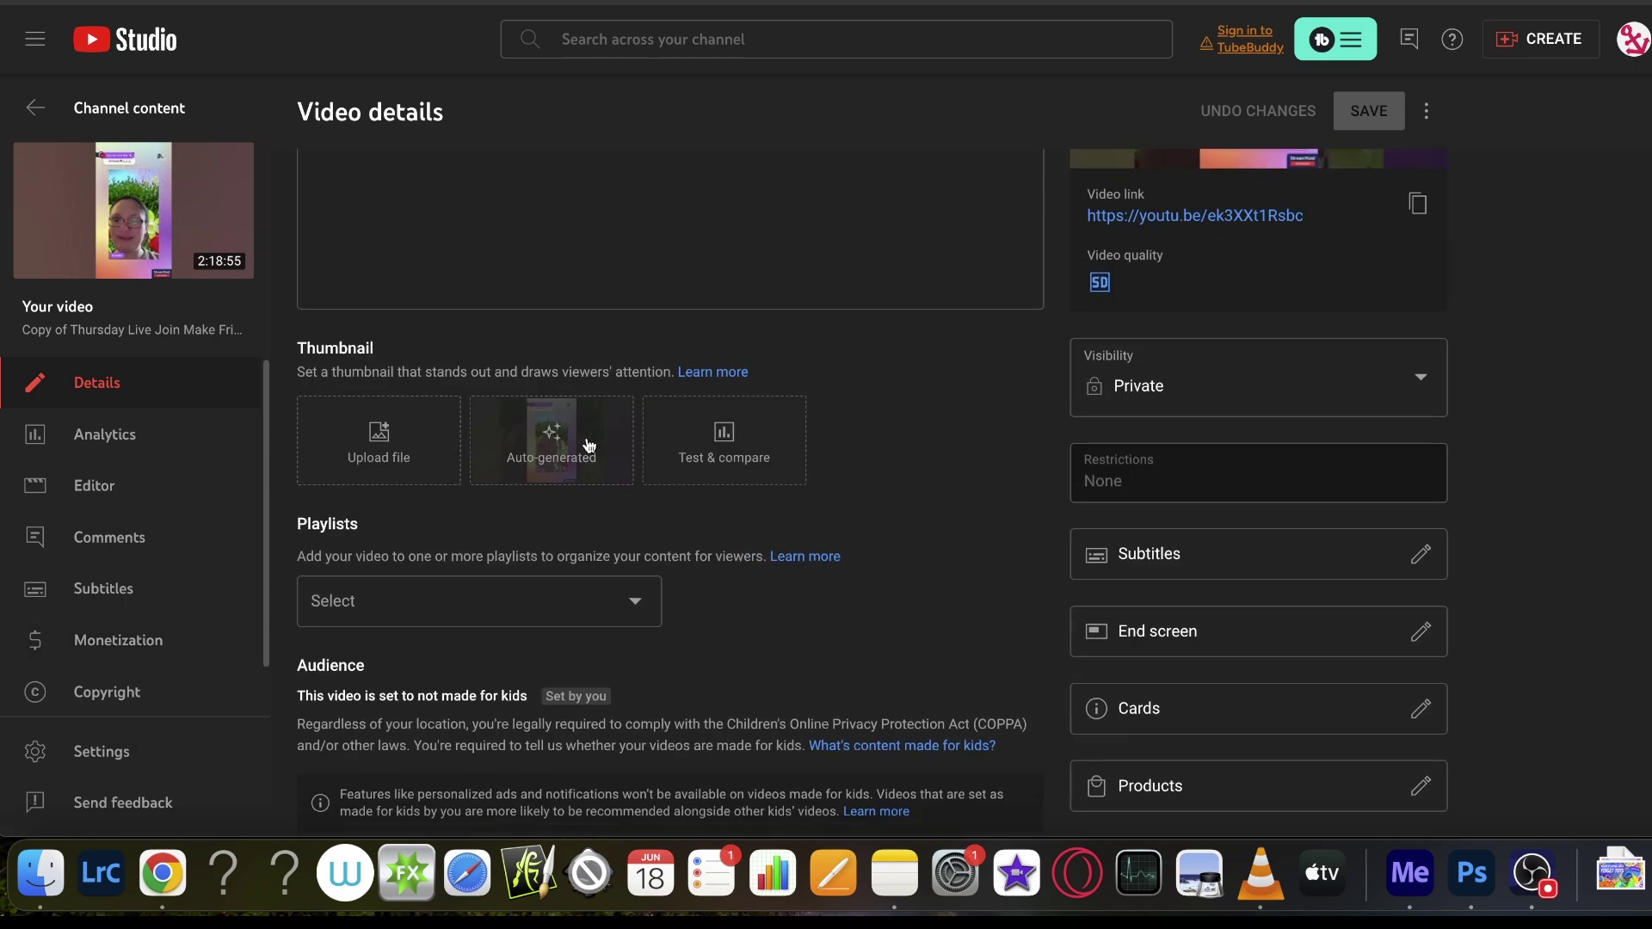
{"action": "scroll", "coordinate": [584, 439], "scroll_direction": "down", "scroll_amount": 3}
{"action": "scroll", "coordinate": [584, 438], "scroll_direction": "up", "scroll_amount": 5}
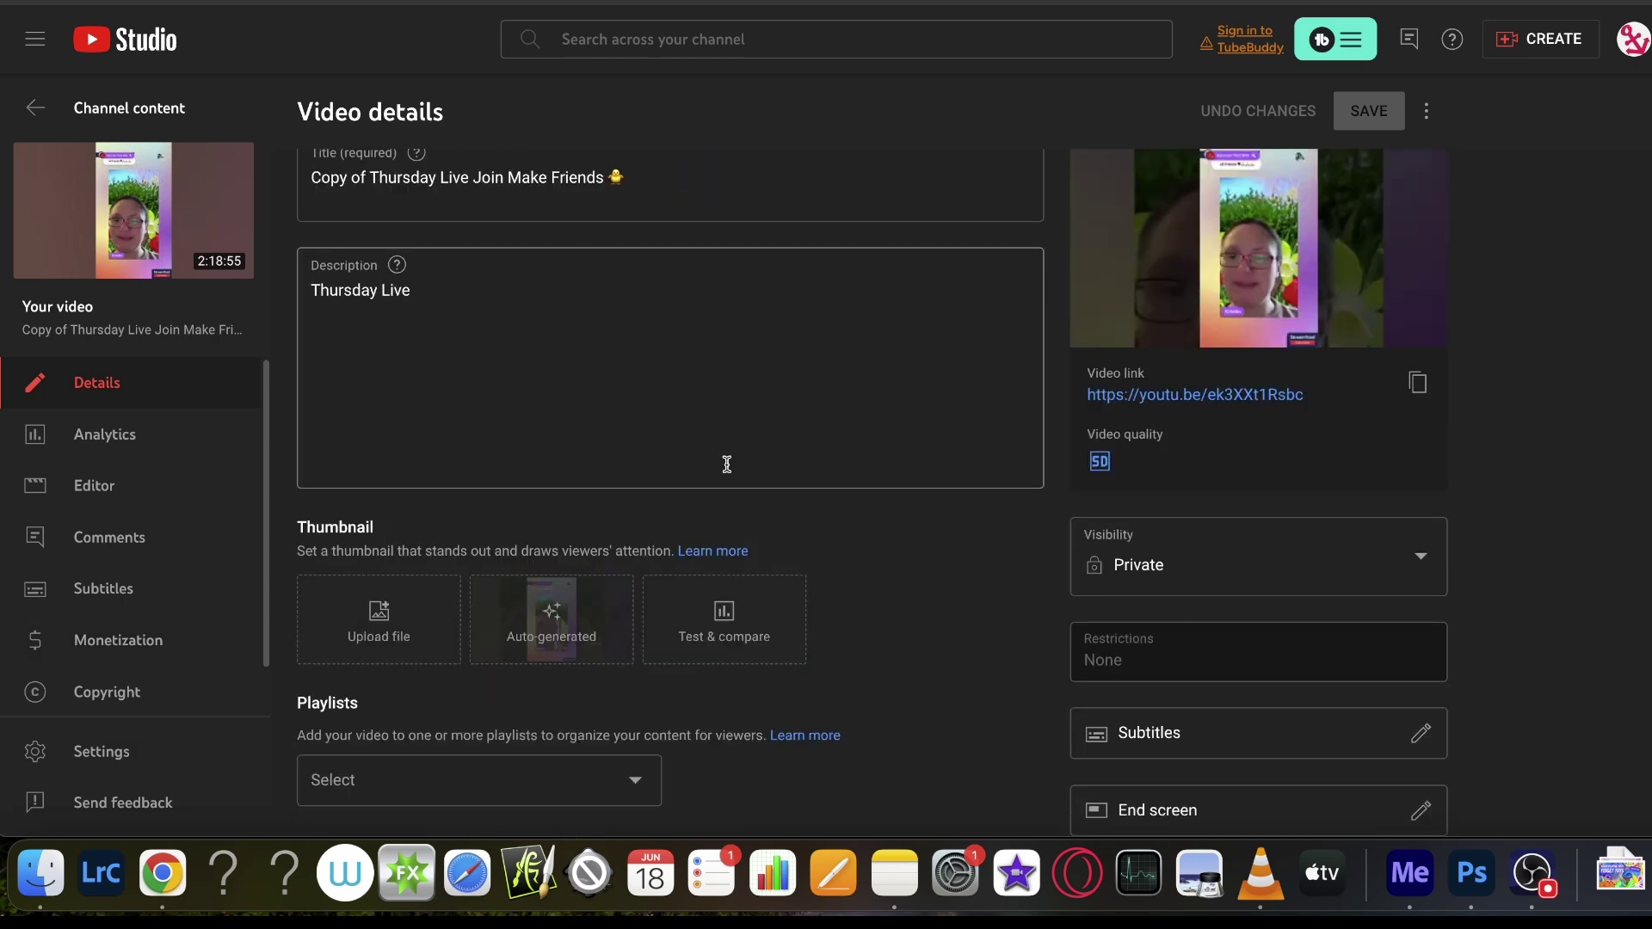